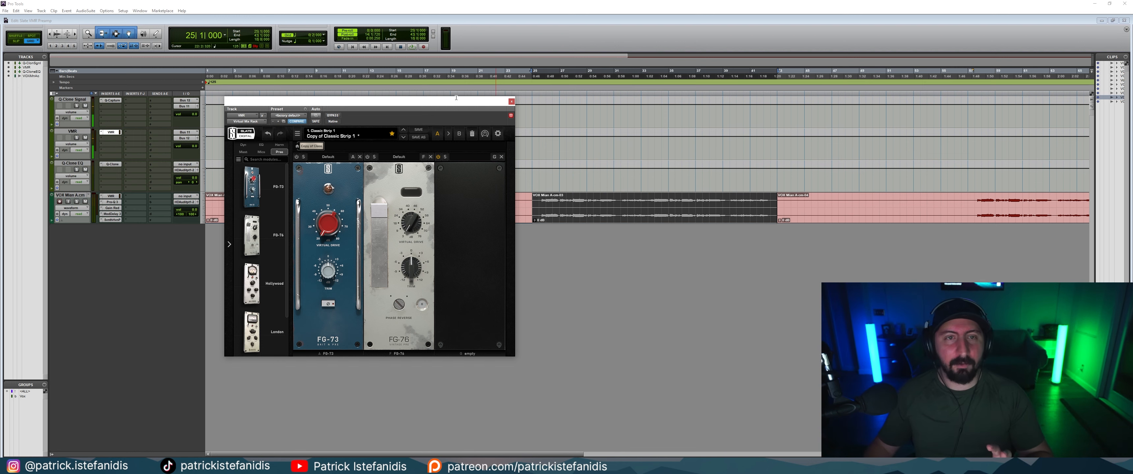
# Open Q-Clone on the Q-Clone EQ track and arrange its window beside the Virtual Mix Rack.
pyautogui.moveTo(449, 102); pyautogui.dragTo(440, 158)
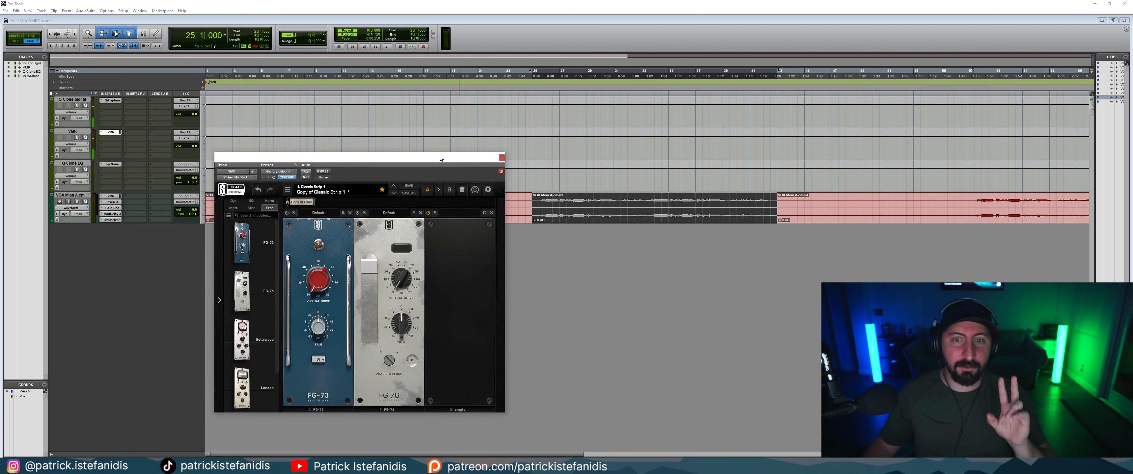
pyautogui.click(115, 164)
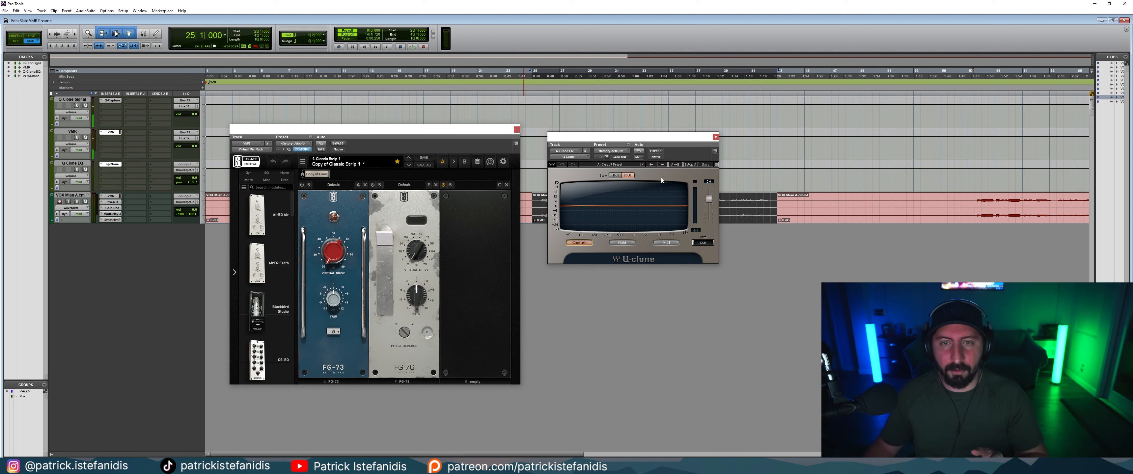
pyautogui.moveTo(653, 140); pyautogui.dragTo(644, 234)
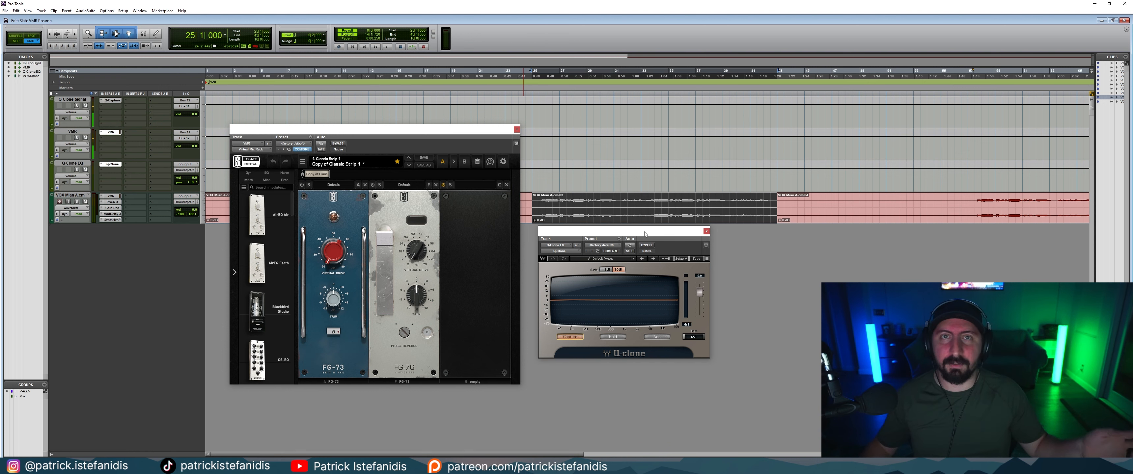
pyautogui.moveTo(644, 233); pyautogui.dragTo(640, 202)
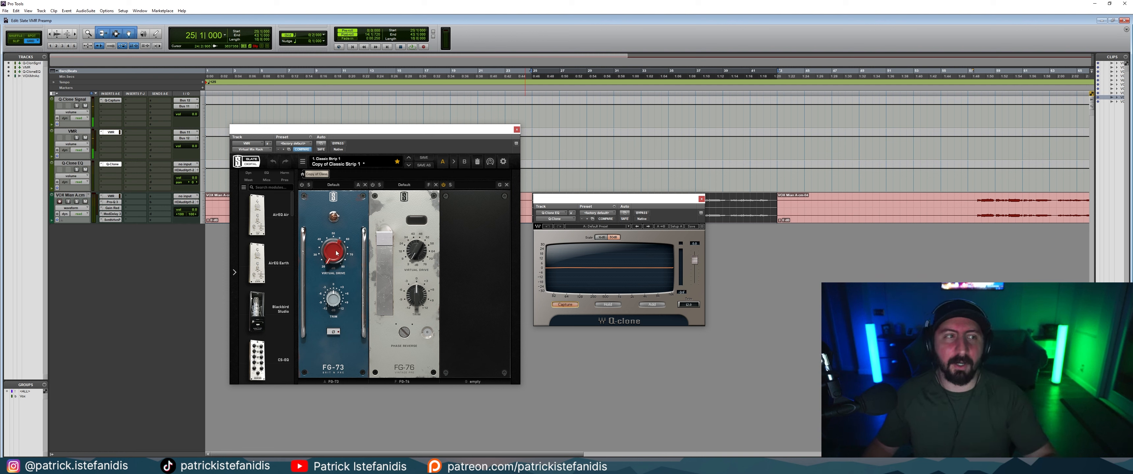
pyautogui.moveTo(363, 131); pyautogui.dragTo(349, 229)
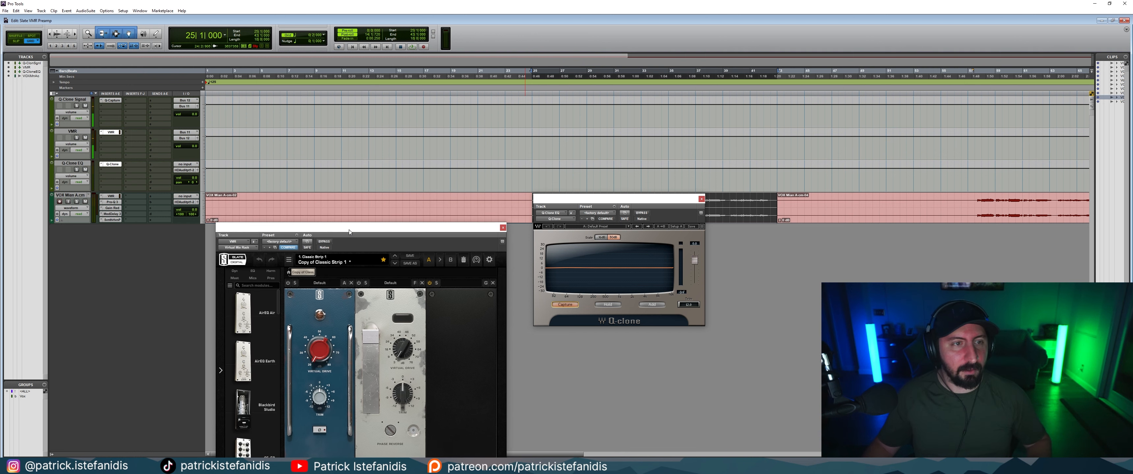
# Inspect Q-Capture on the Q-Clone Signal track, close it, and rearrange the Virtual Mix Rack and Q-Clone windows.
pyautogui.click(73, 101)
pyautogui.click(112, 101)
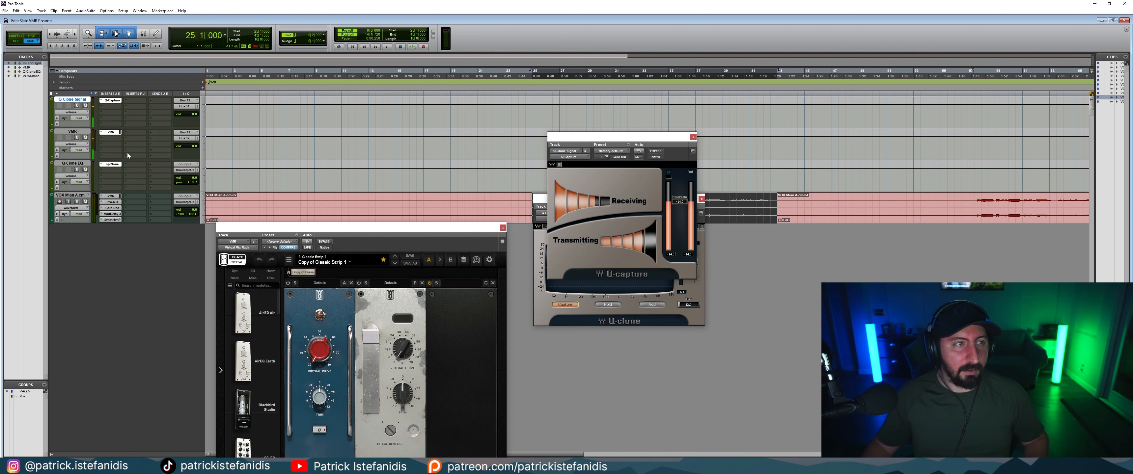
pyautogui.moveTo(600, 142); pyautogui.dragTo(602, 69)
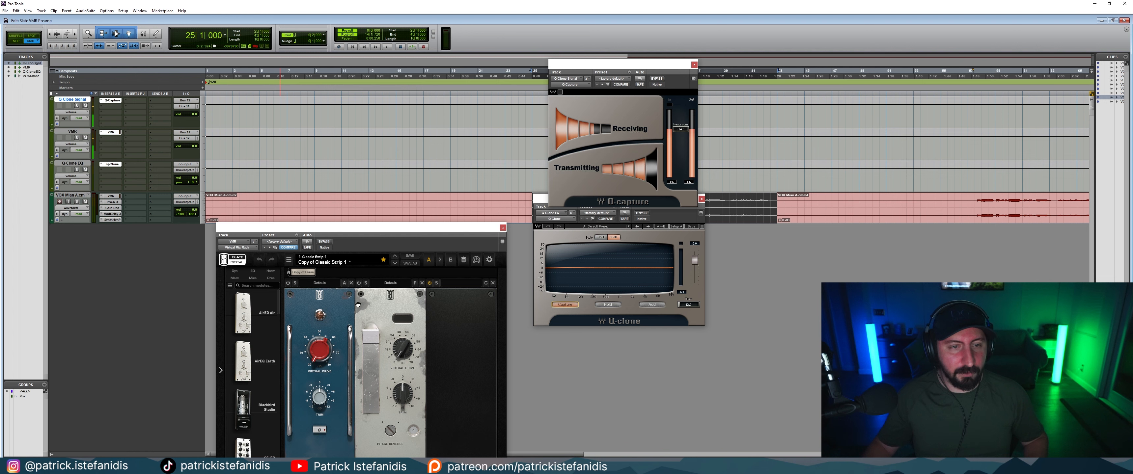
pyautogui.moveTo(392, 229); pyautogui.dragTo(390, 183)
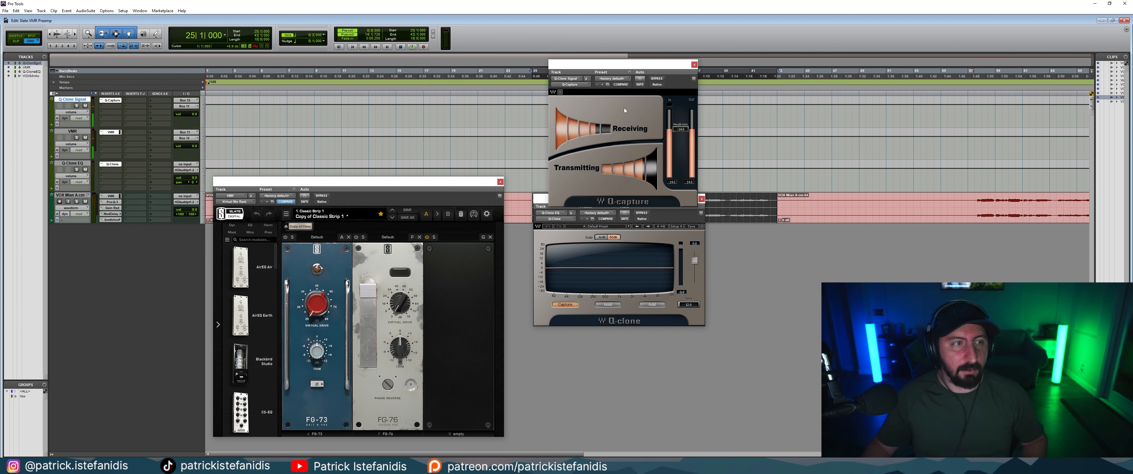
pyautogui.click(694, 64)
pyautogui.moveTo(636, 194); pyautogui.dragTo(636, 153)
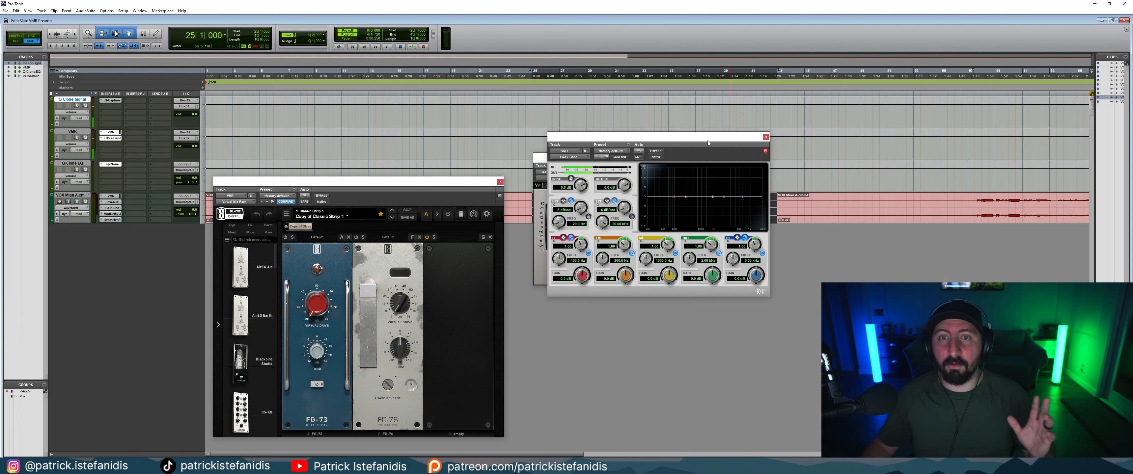
# Cut the yellow mid band on the VMR track's EQ3 7-Band and hold the captured curve in Q-Clone.
pyautogui.moveTo(701, 140); pyautogui.dragTo(444, 85)
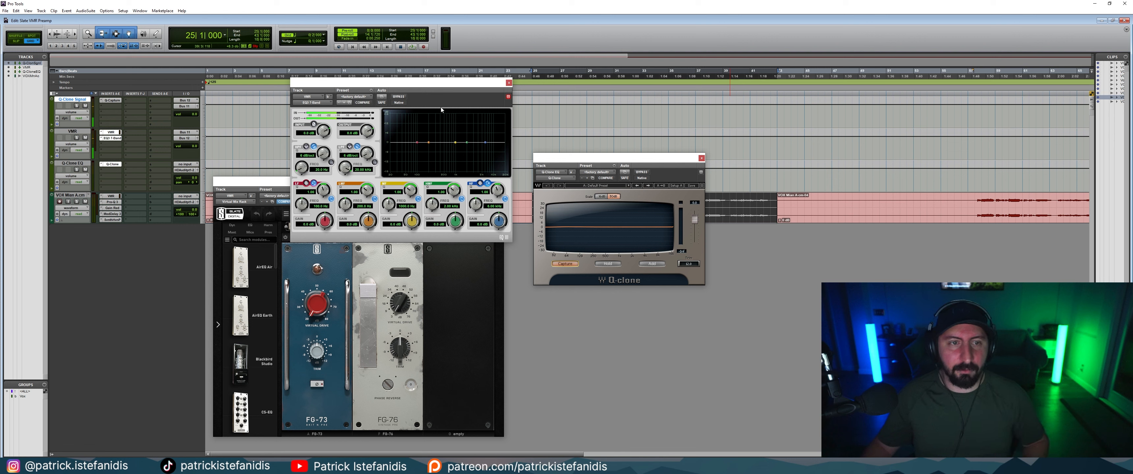
pyautogui.moveTo(438, 91); pyautogui.dragTo(392, 141)
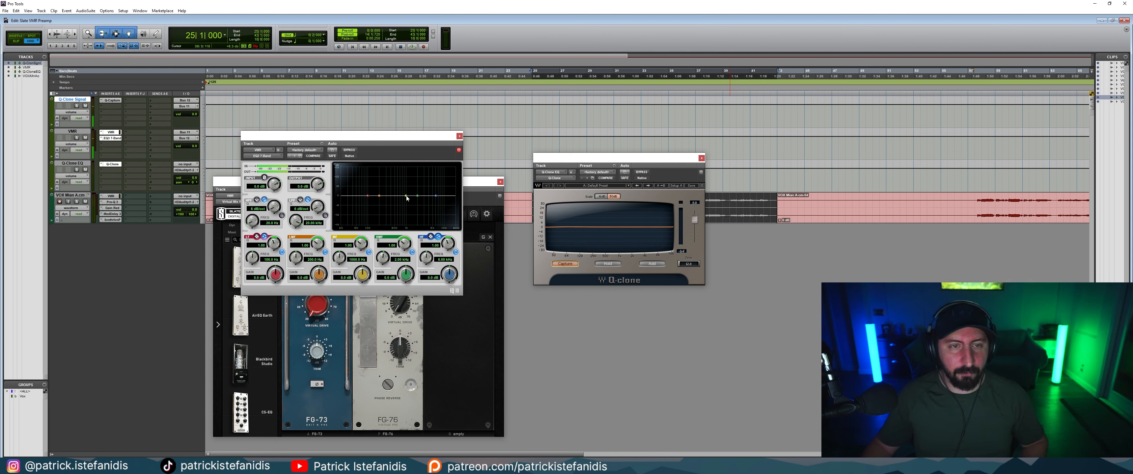
pyautogui.moveTo(406, 198); pyautogui.dragTo(398, 216)
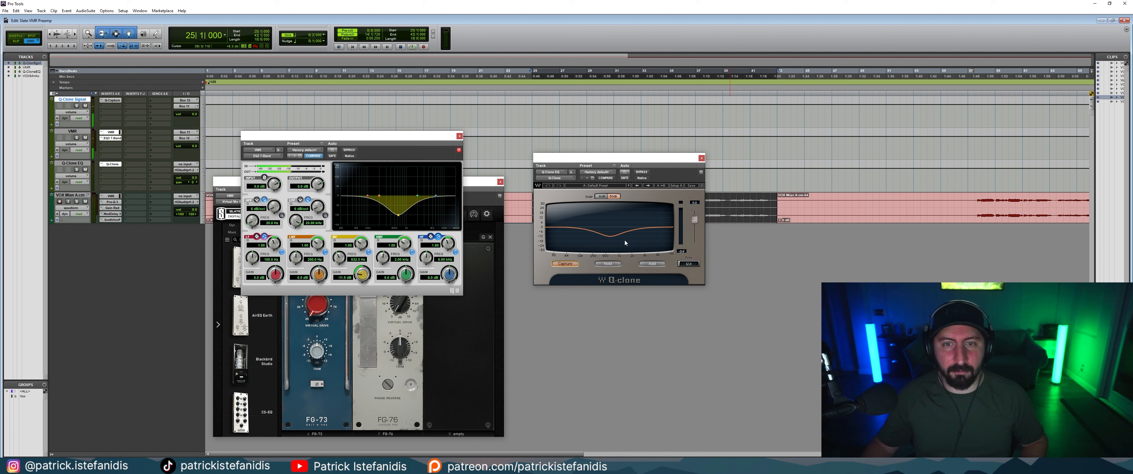
pyautogui.click(607, 264)
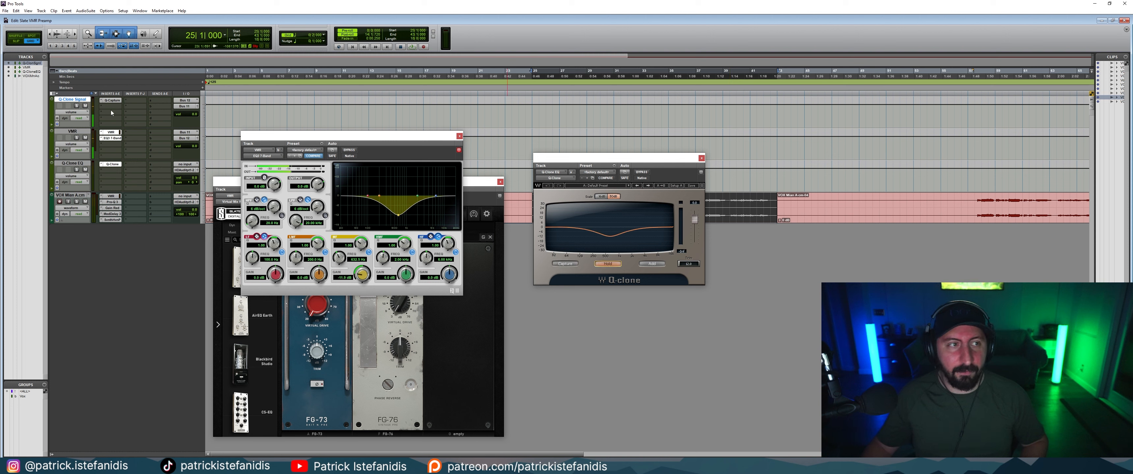
# Remove the EQ3 7-Band from the VMR track and return Q-Clone to Capture mode.
pyautogui.click(101, 139)
pyautogui.click(110, 141)
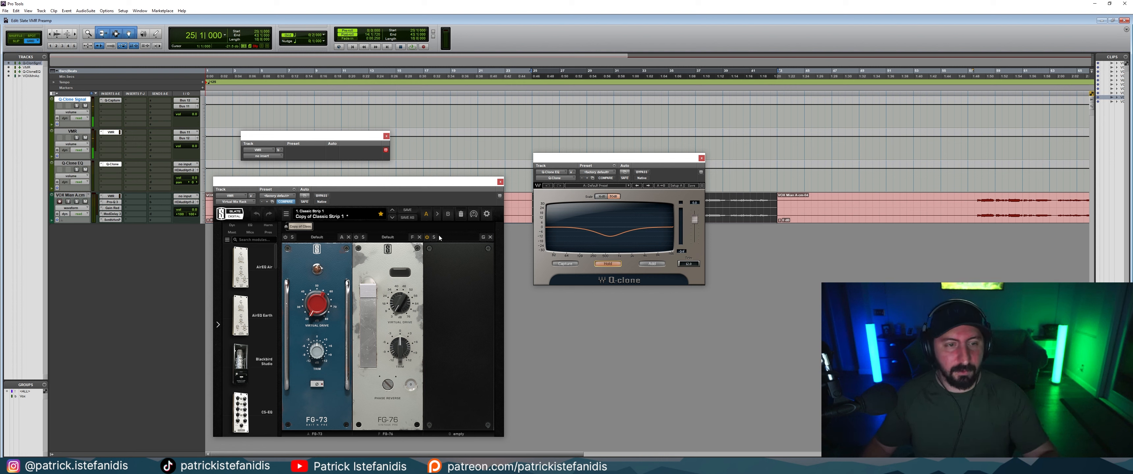
pyautogui.click(565, 265)
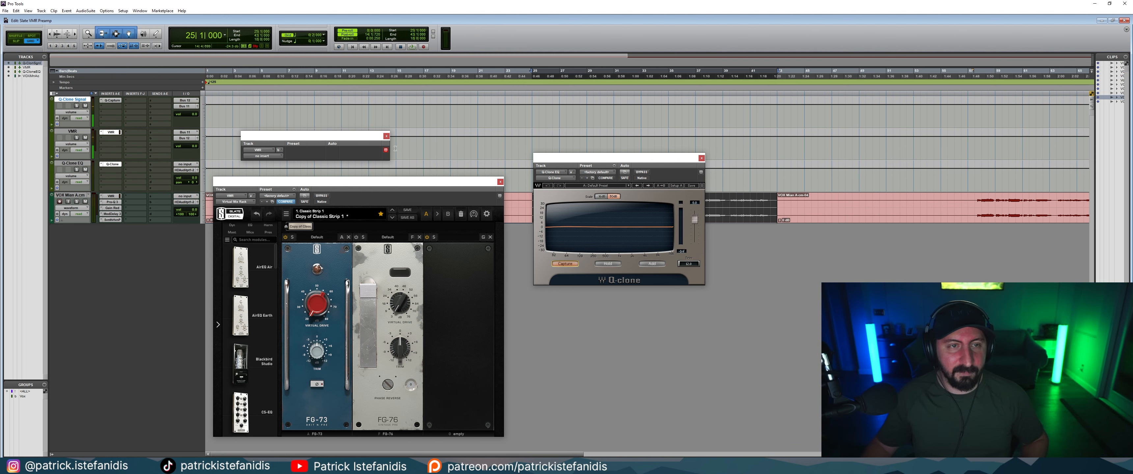
pyautogui.click(386, 136)
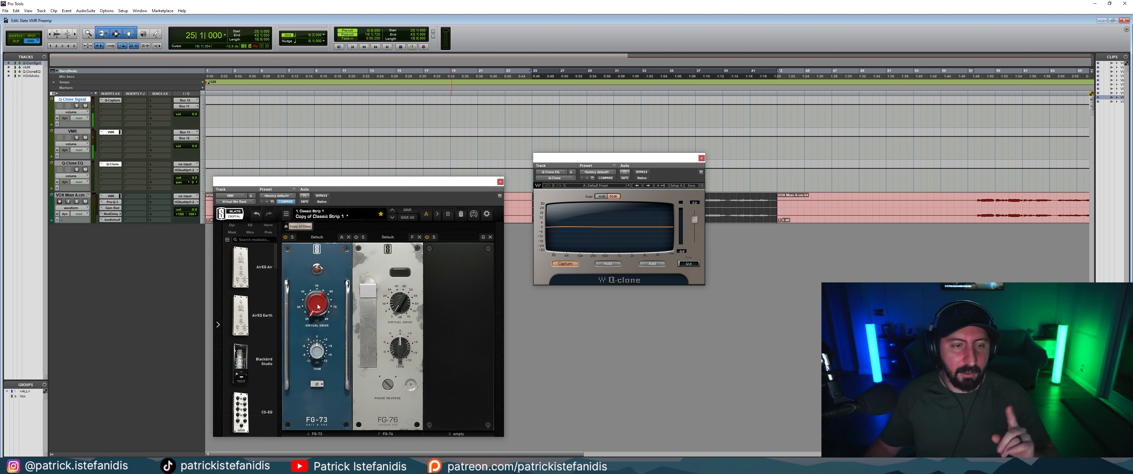
# Sweep the FG-73's Virtual Drive up to 80 dB and back down to compare the response curves in Q-Clone.
pyautogui.moveTo(309, 314); pyautogui.dragTo(317, 242)
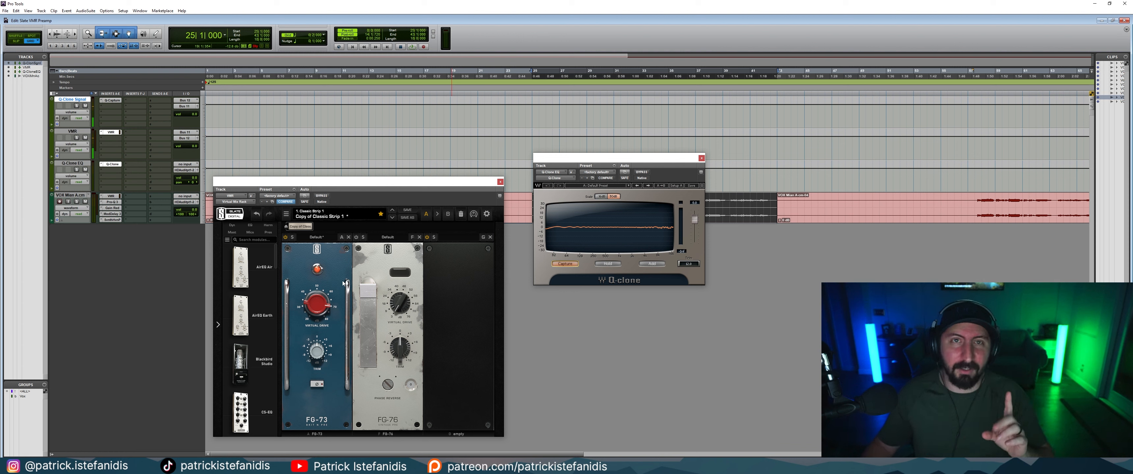
pyautogui.moveTo(317, 302)
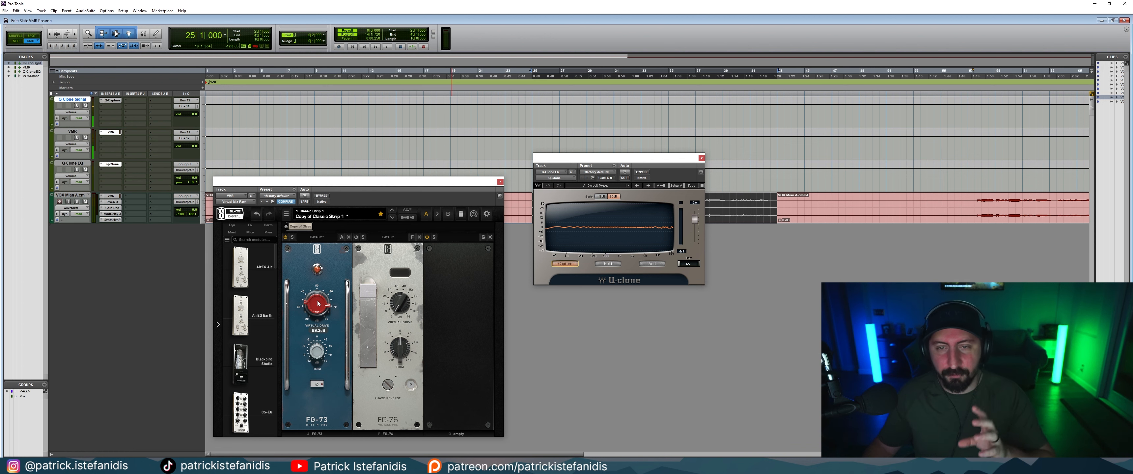
pyautogui.moveTo(318, 303); pyautogui.dragTo(321, 280)
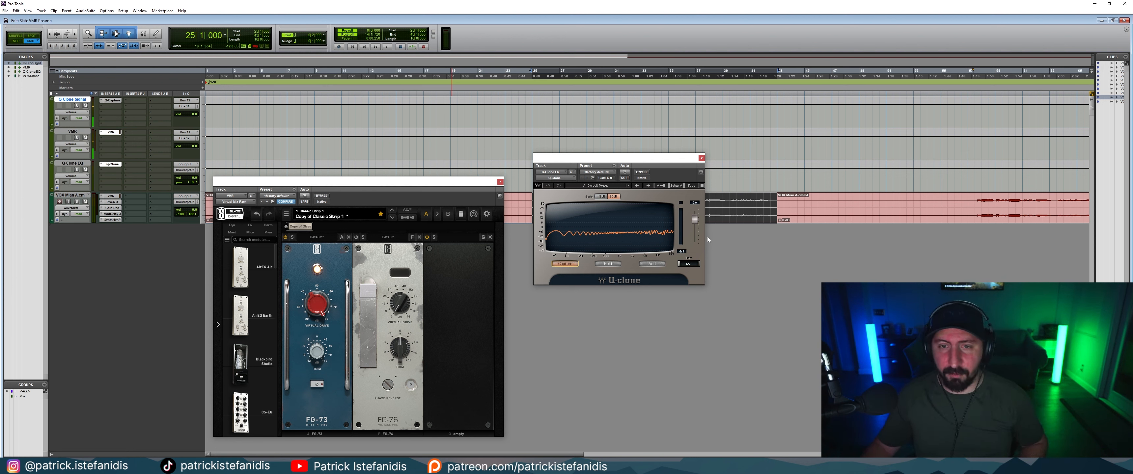
pyautogui.moveTo(315, 303)
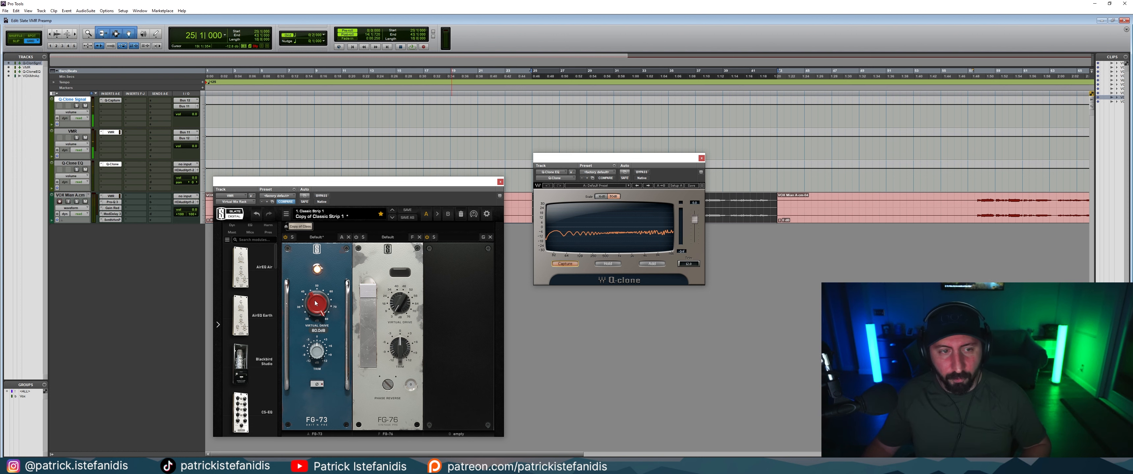
pyautogui.moveTo(315, 303); pyautogui.dragTo(312, 317)
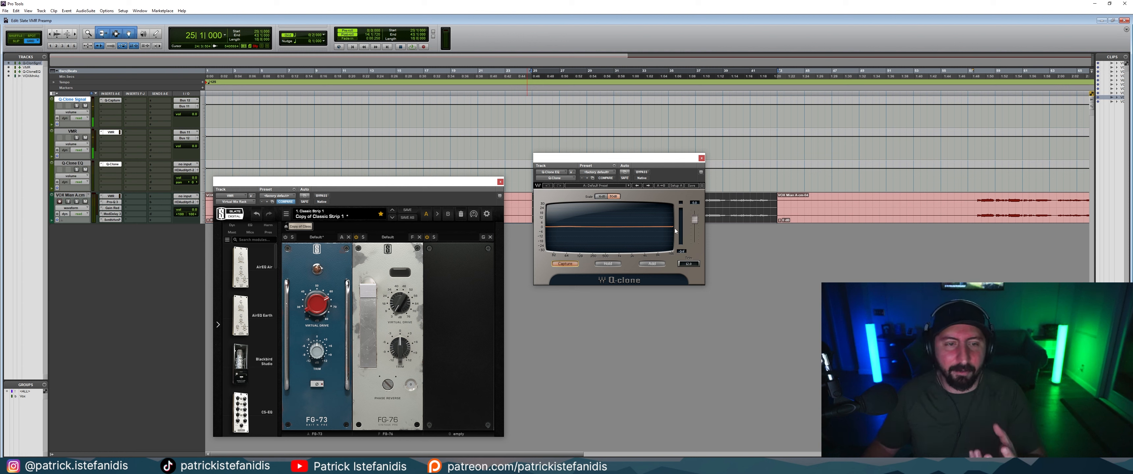
# Try higher Virtual Drive amounts on the FG-76 while watching Q-Clone's curve, and reset the control to its default.
pyautogui.moveTo(399, 305)
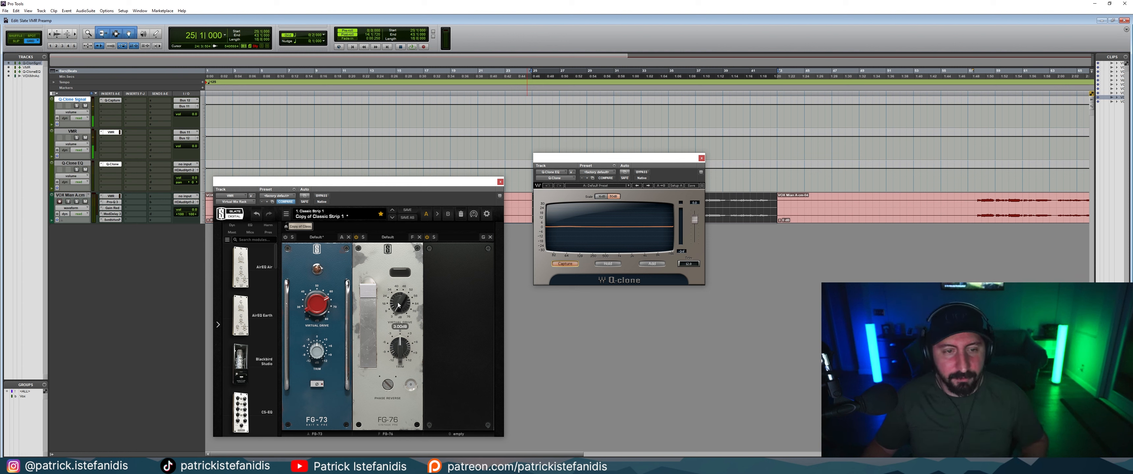
pyautogui.moveTo(398, 305); pyautogui.dragTo(405, 237)
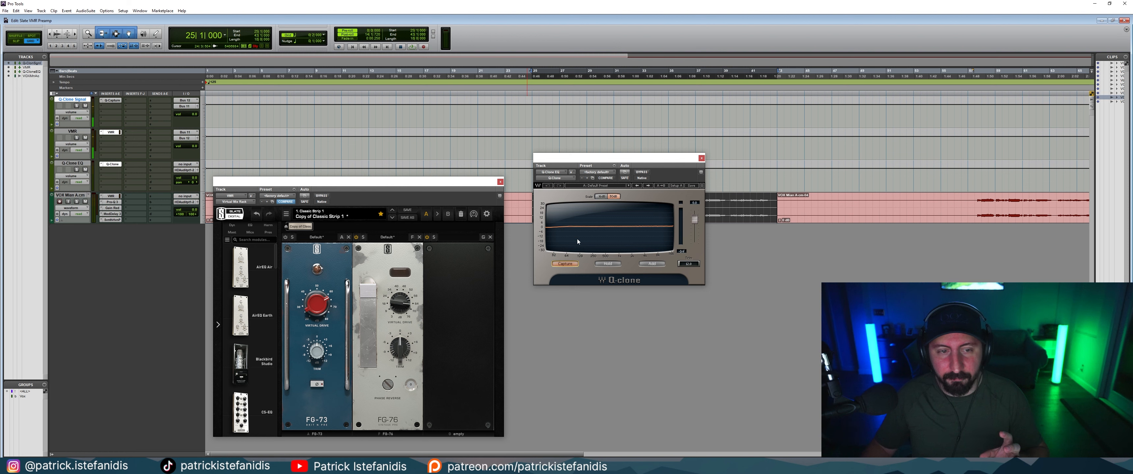
pyautogui.moveTo(399, 304); pyautogui.dragTo(397, 287)
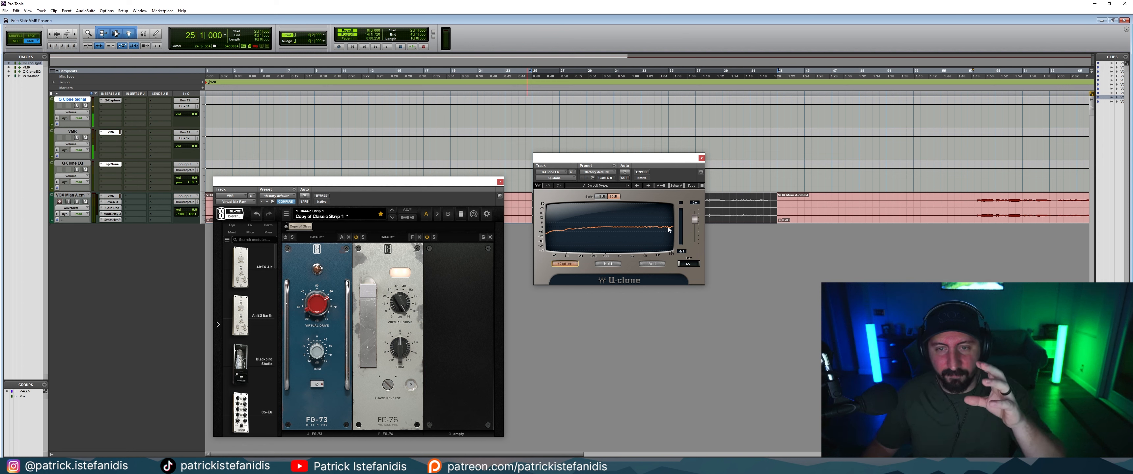
pyautogui.keyDown('alt'); pyautogui.click(401, 308); pyautogui.keyUp('alt')
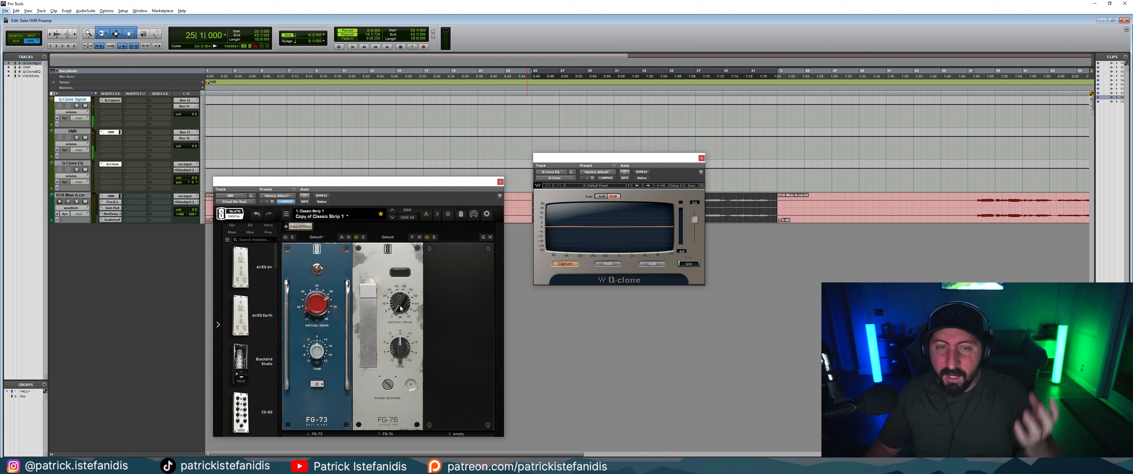
pyautogui.click(314, 304)
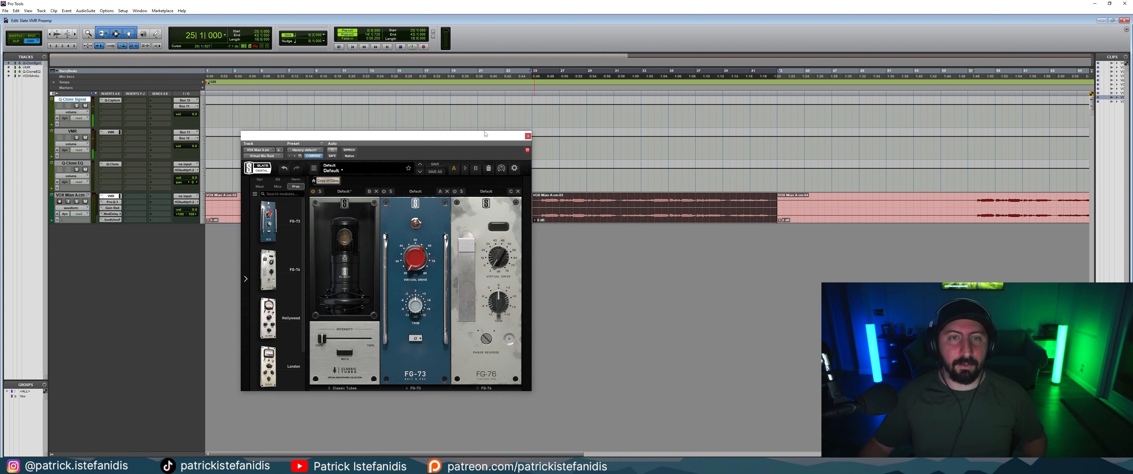
# Review the vocal track's inserts: Virtual Mix Rack, Pro-Q 3, Gain Reduction, Mod Delay III and Seventh Heaven Professional.
pyautogui.moveTo(484, 139); pyautogui.dragTo(458, 138)
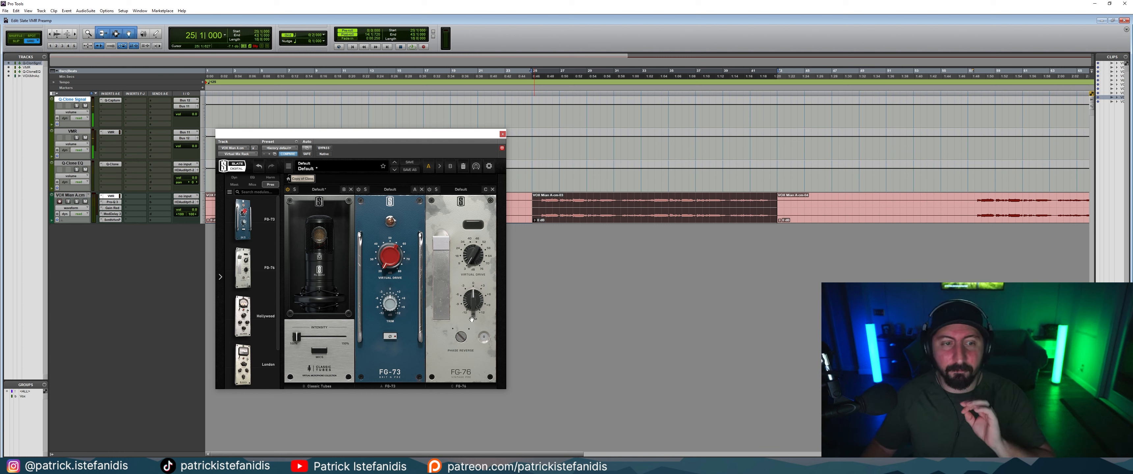
pyautogui.moveTo(474, 309)
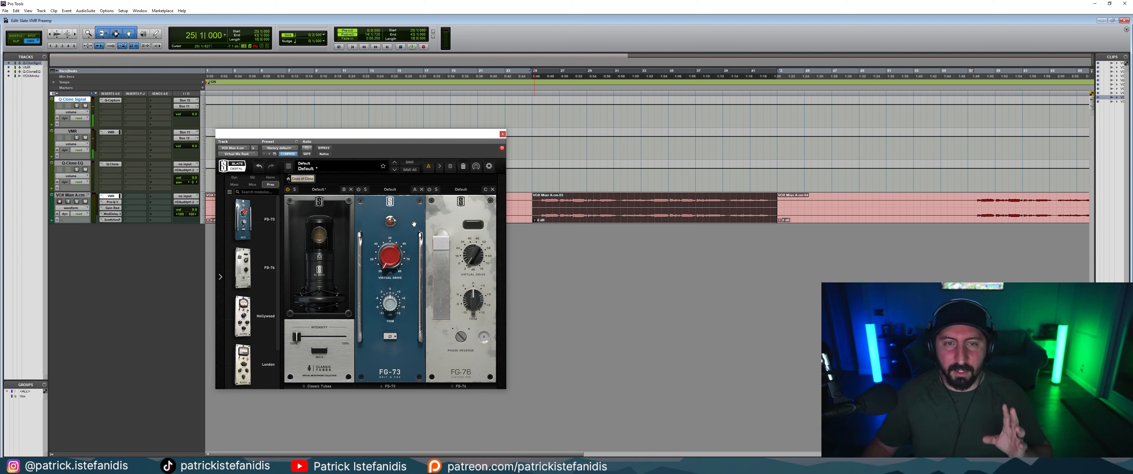
pyautogui.click(119, 203)
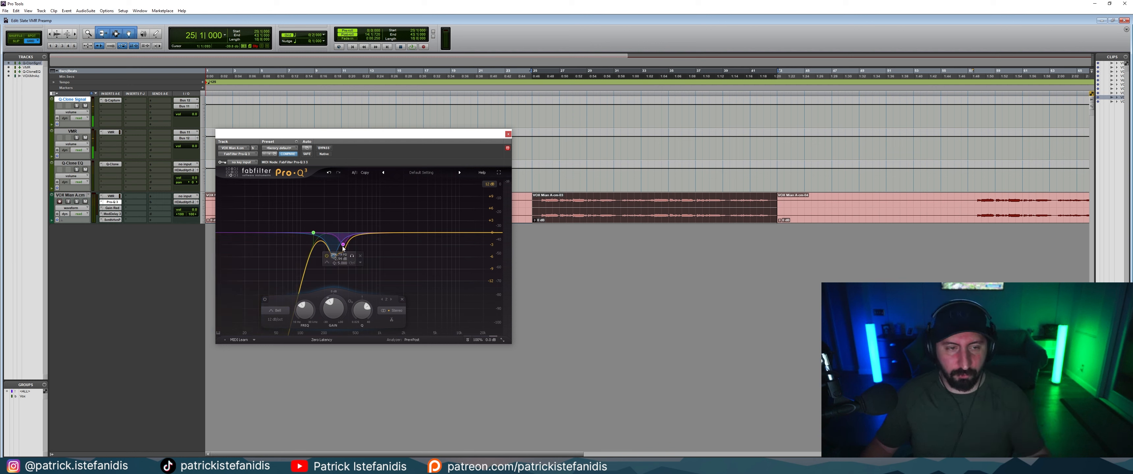
pyautogui.click(113, 208)
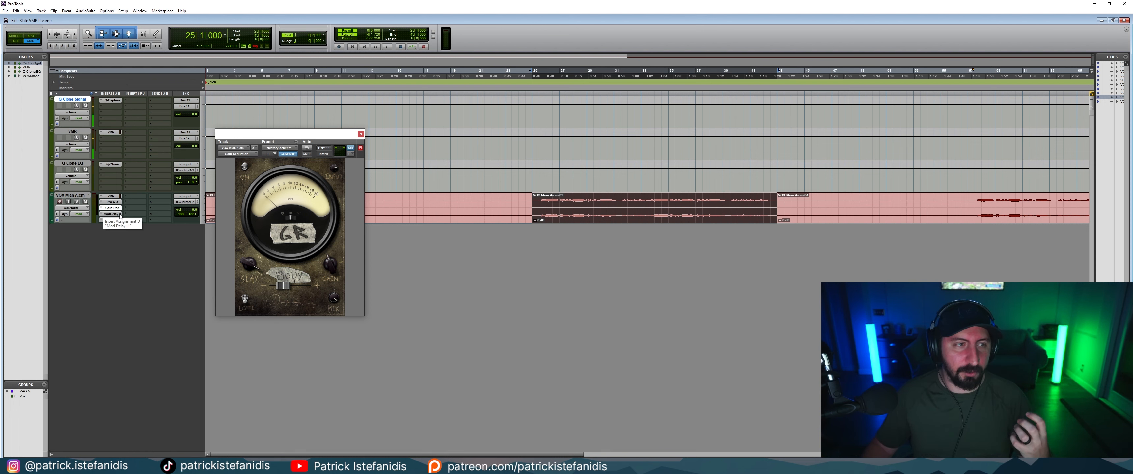
pyautogui.click(111, 214)
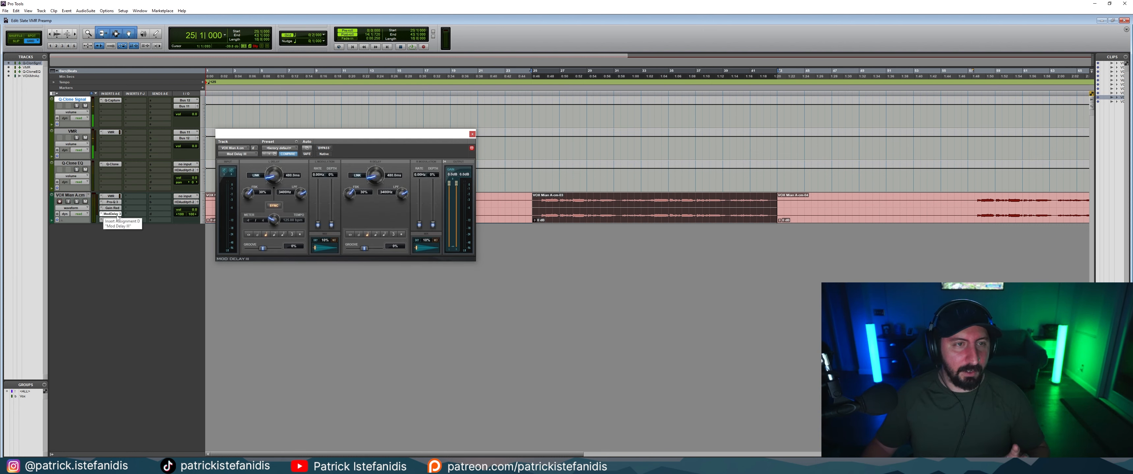
pyautogui.click(112, 220)
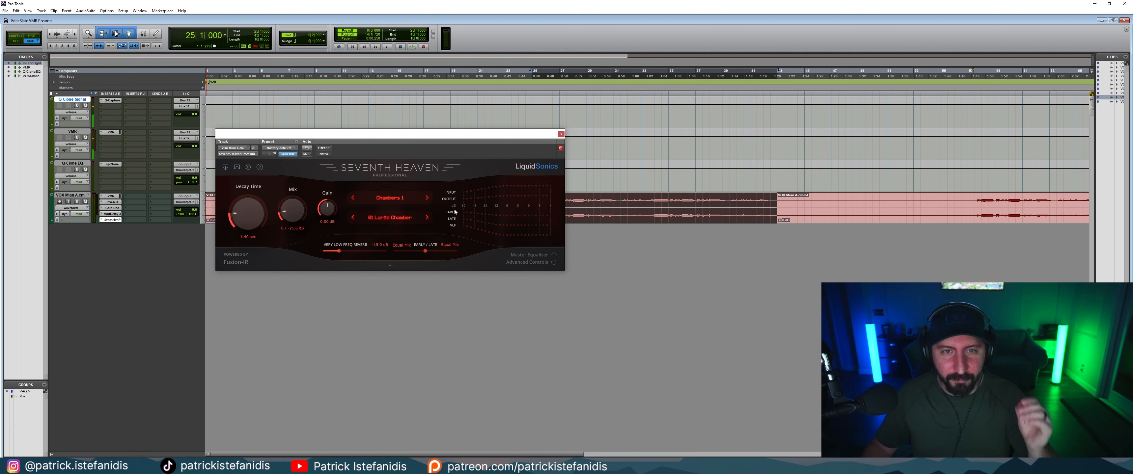
pyautogui.click(561, 134)
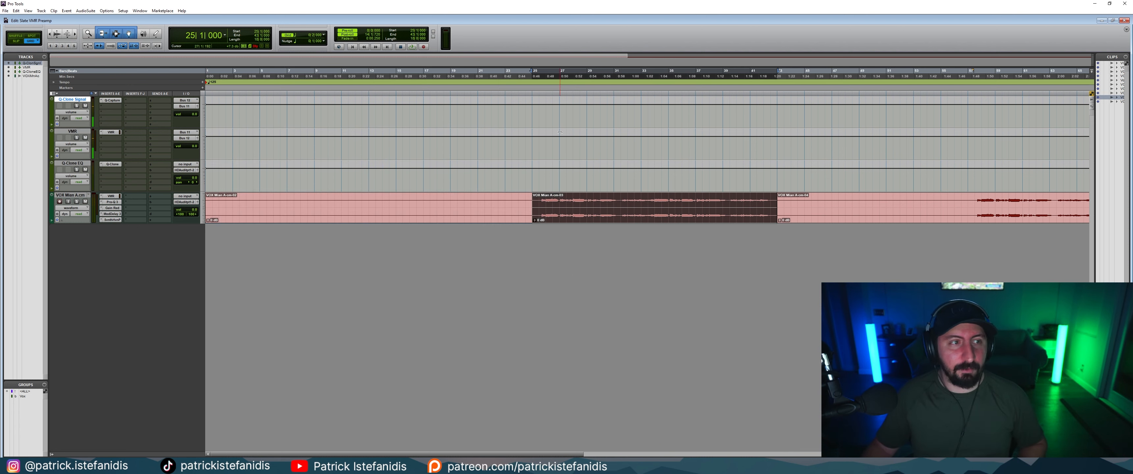
# Reopen the Virtual Mix Rack on the vocal track and play back the selected vocal clip.
pyautogui.click(110, 196)
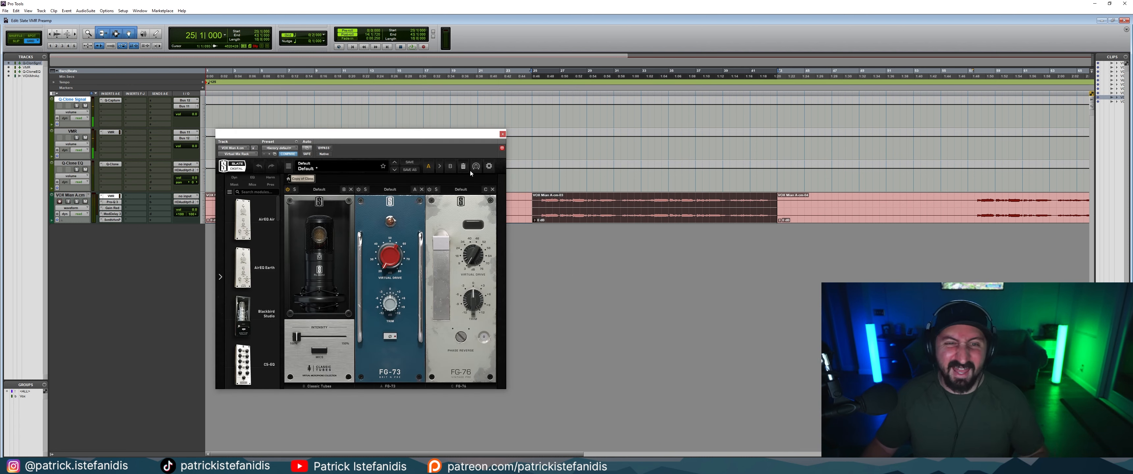
pyautogui.press('space')
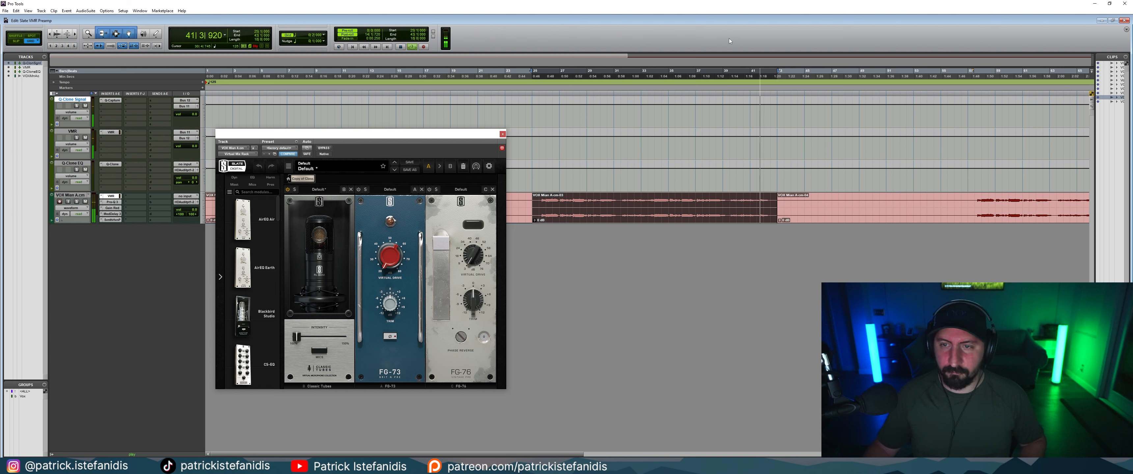
# Stop playback and bypass the vocal track's four inserts below the Virtual Mix Rack, from Pro-Q 3 to the reverb.
pyautogui.press('space')
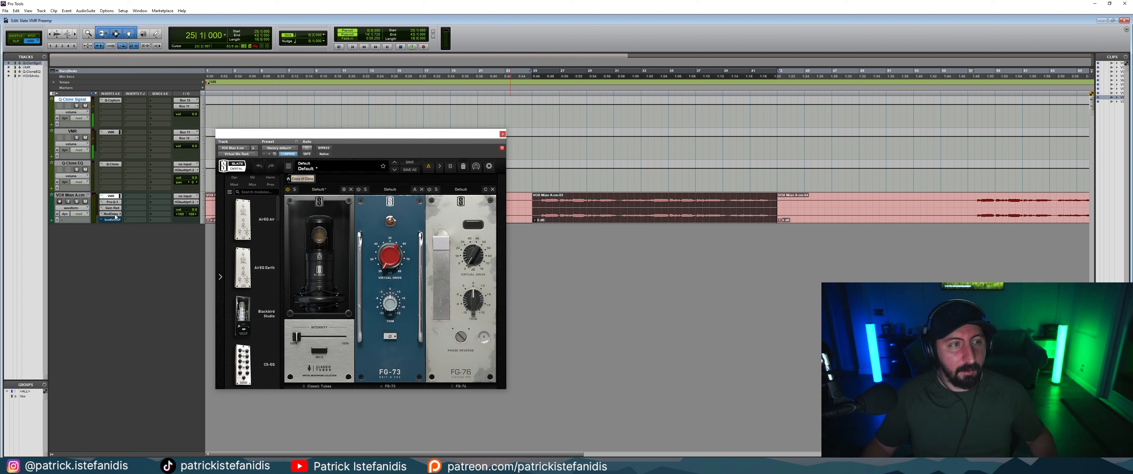
pyautogui.moveTo(116, 219); pyautogui.dragTo(117, 210)
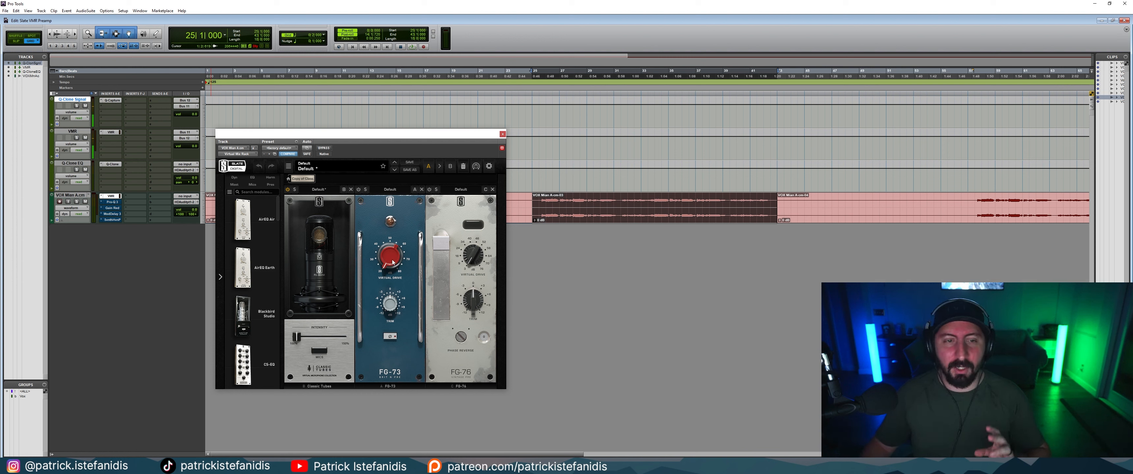
# Audition higher Virtual Drive amounts on the FG-73 while playing the vocal clip, and ease the drive back down to a lower setting.
pyautogui.moveTo(391, 262)
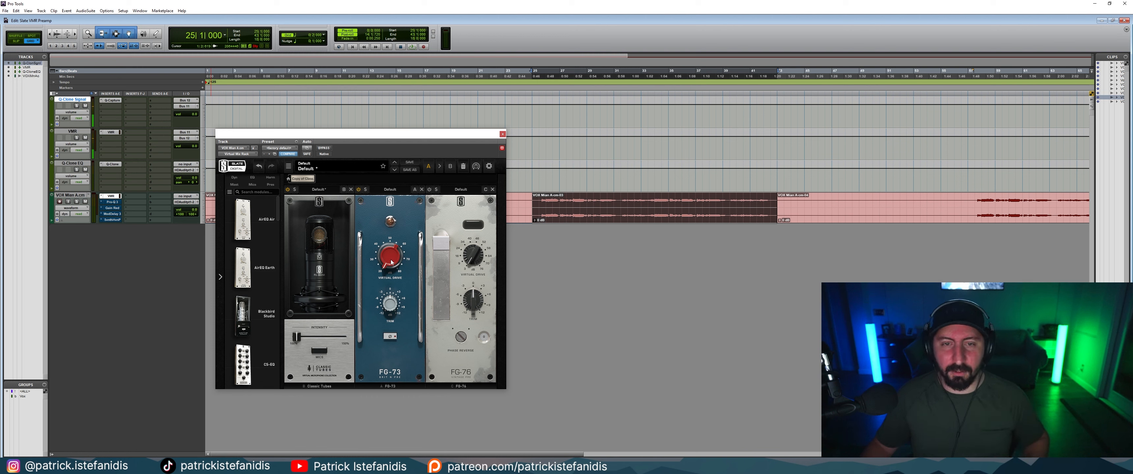
pyautogui.moveTo(392, 257); pyautogui.dragTo(383, 205)
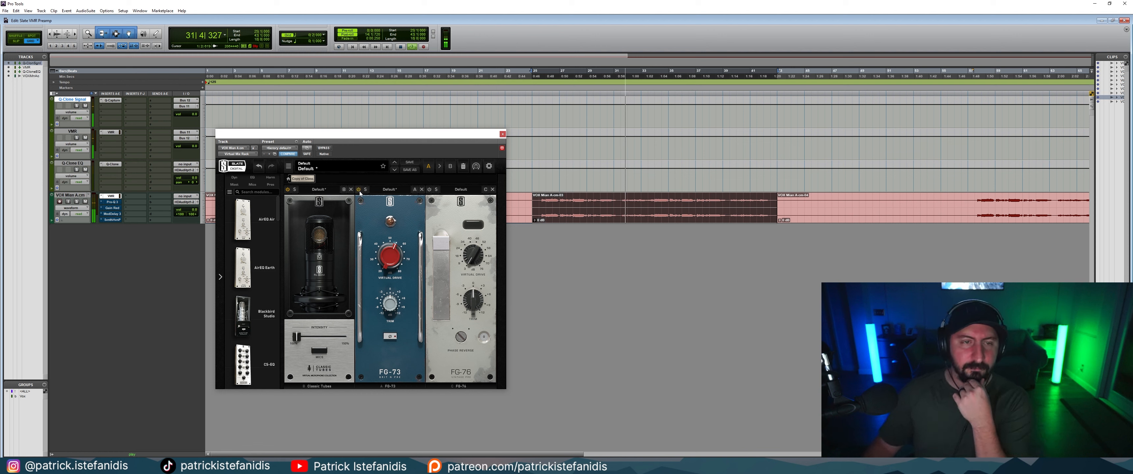
pyautogui.moveTo(385, 258); pyautogui.dragTo(384, 250)
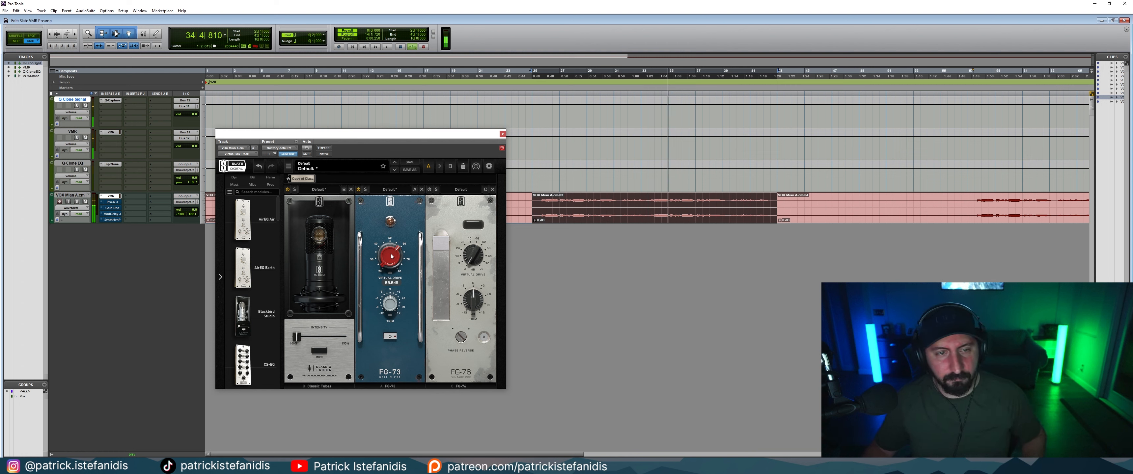
pyautogui.moveTo(391, 253)
pyautogui.mouseDown()
pyautogui.moveTo(388, 314)
pyautogui.moveTo(383, 219)
pyautogui.moveTo(385, 269)
pyautogui.mouseUp()
pyautogui.press('space')
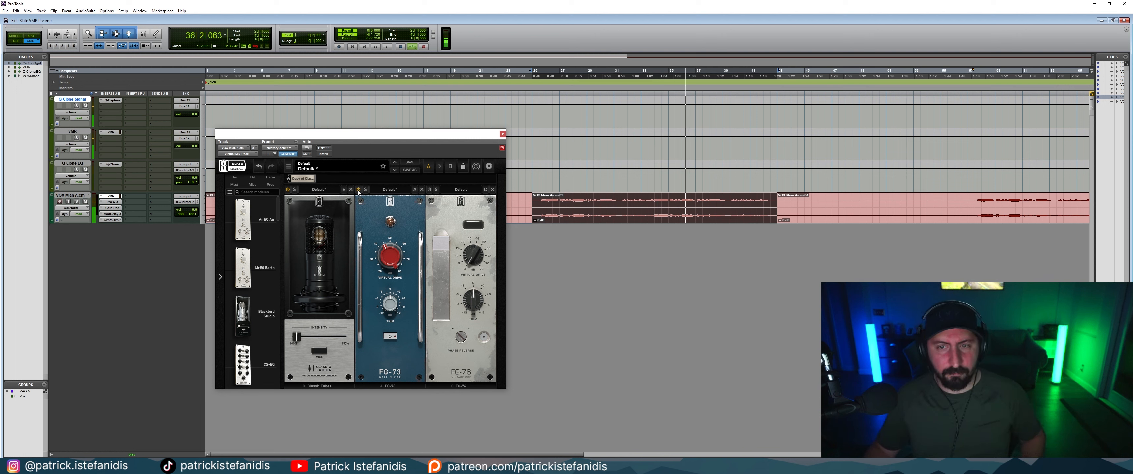
pyautogui.press('space')
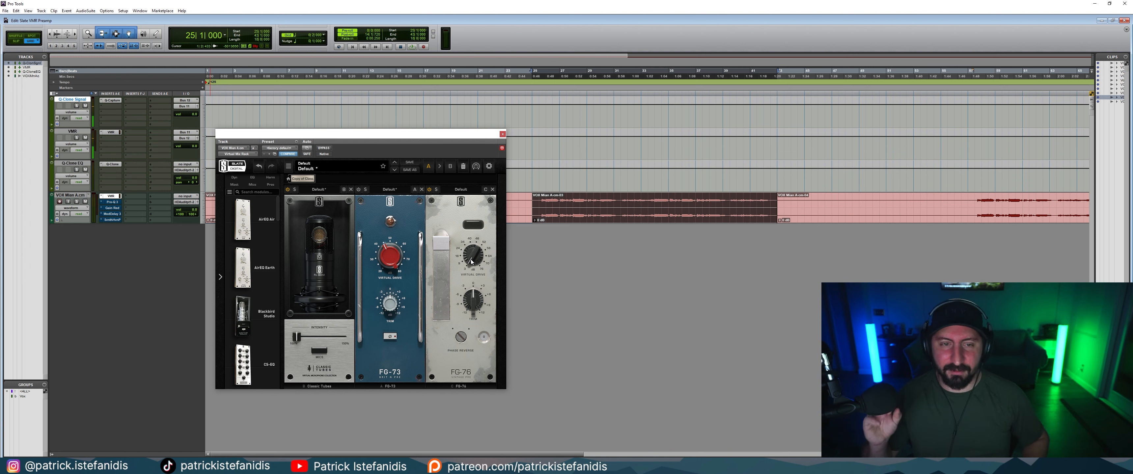
# Play the vocal clip with the FG-76's Virtual Drive raised strongly, replay it, and bring the drive back to a moderate amount.
pyautogui.press('space')
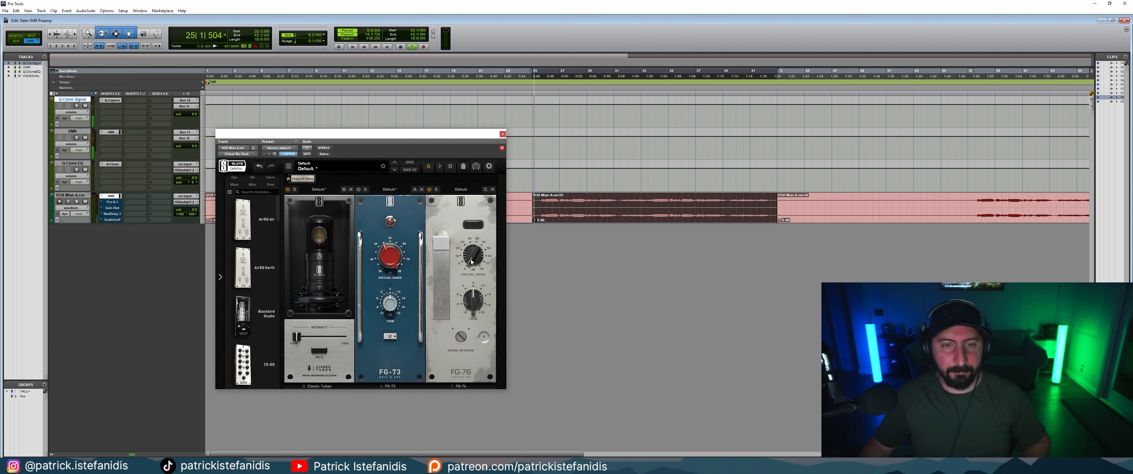
pyautogui.moveTo(472, 262); pyautogui.dragTo(481, 187)
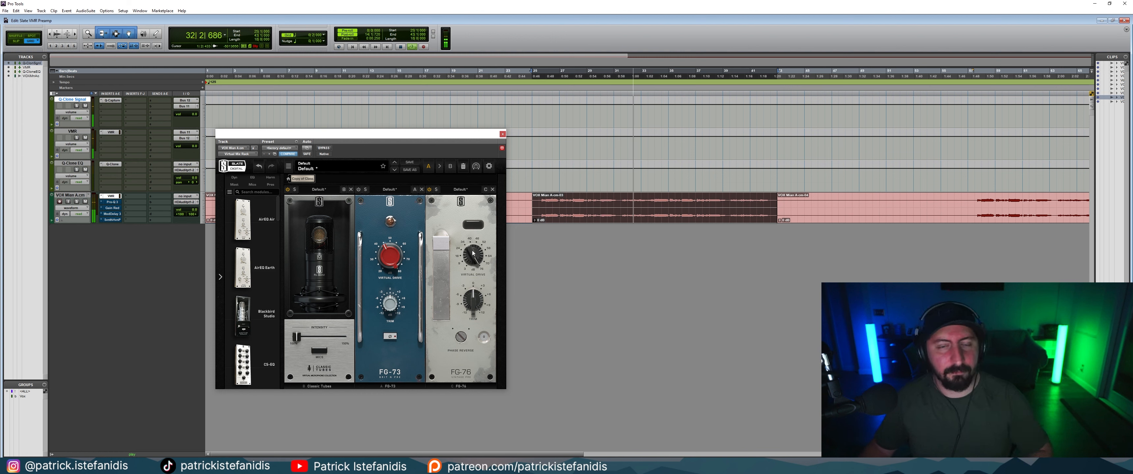
pyautogui.press('space')
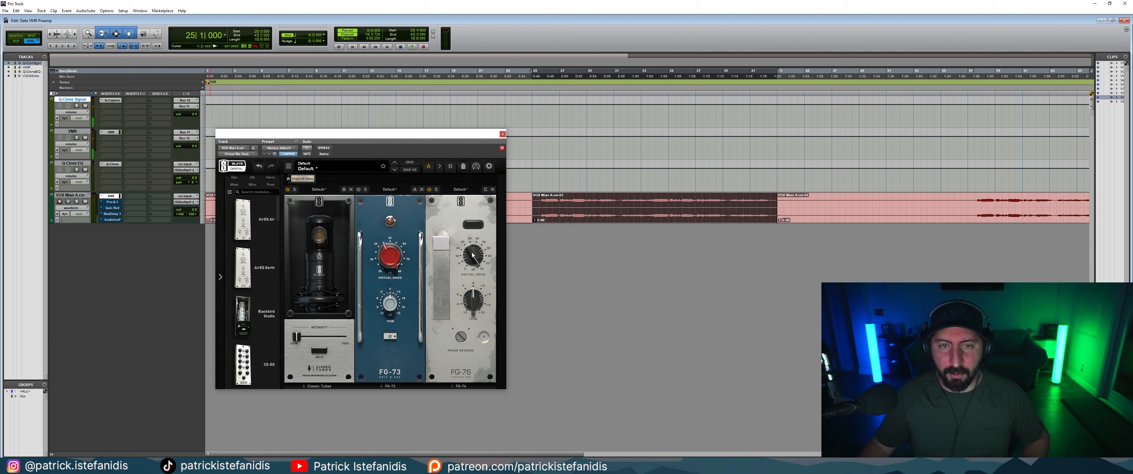
pyautogui.press('space')
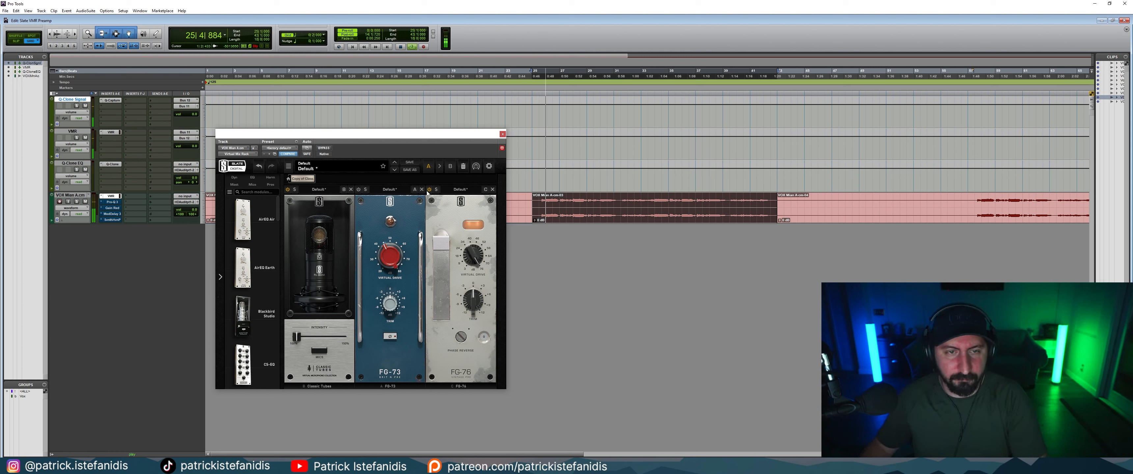
pyautogui.moveTo(472, 256)
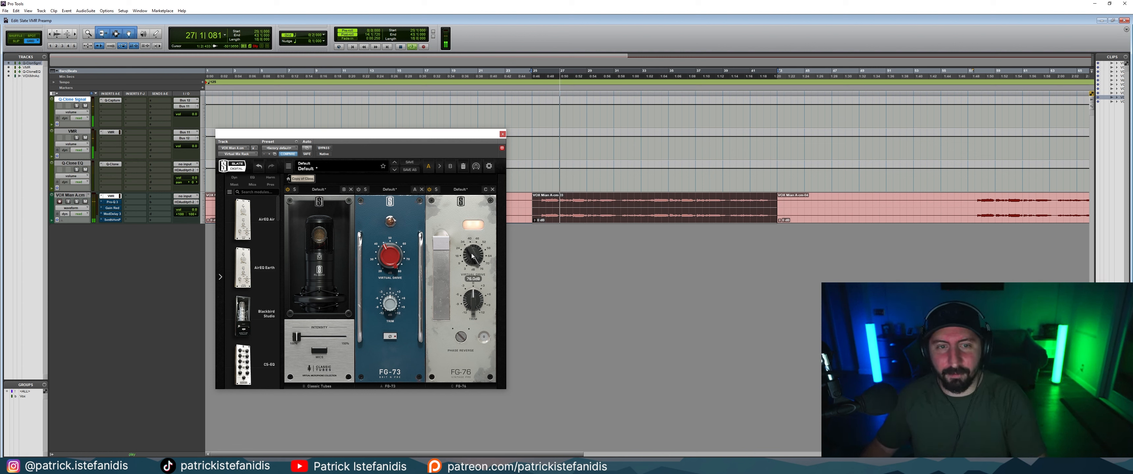
pyautogui.moveTo(472, 256); pyautogui.dragTo(467, 286)
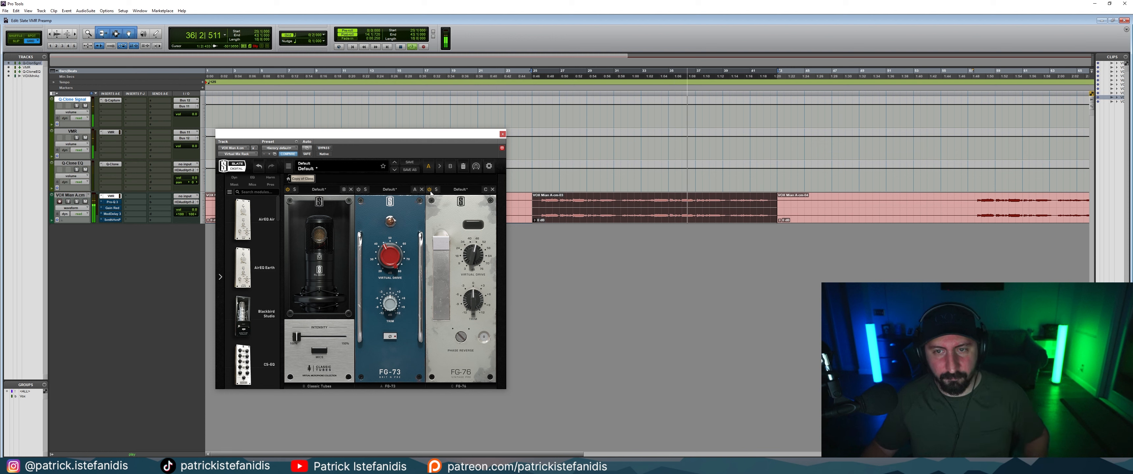
pyautogui.press('space')
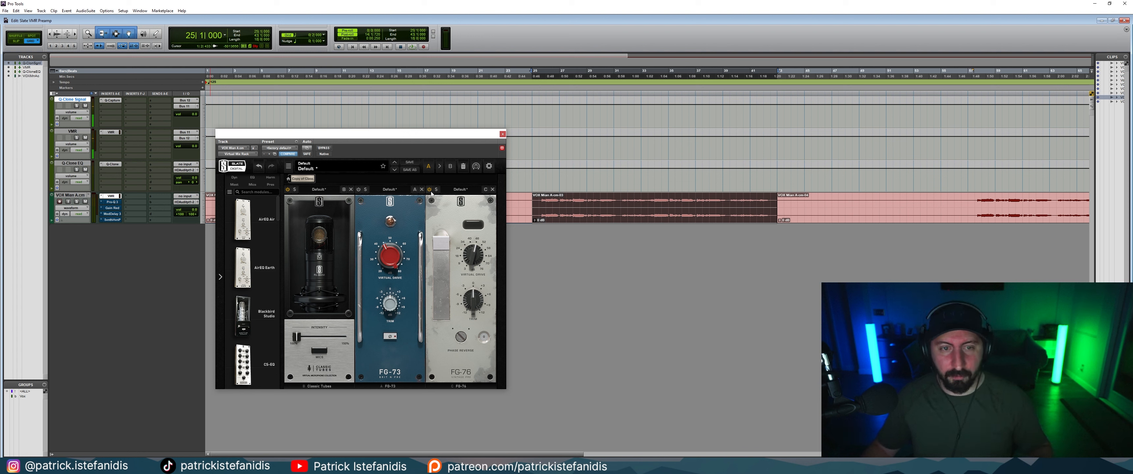
# Re-enable the bypassed inserts on the vocal track and audition the vocal clip through the full plug-in chain.
pyautogui.moveTo(481, 252)
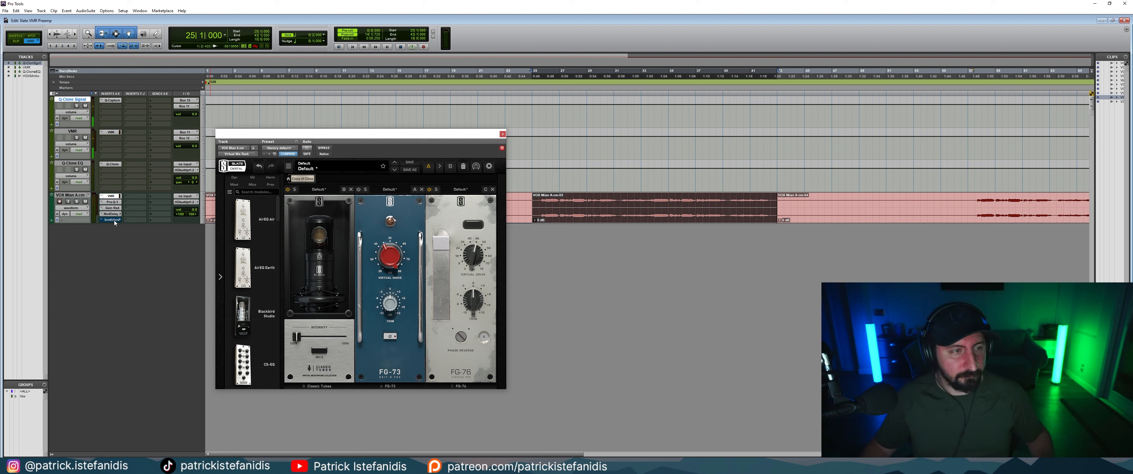
pyautogui.press('space')
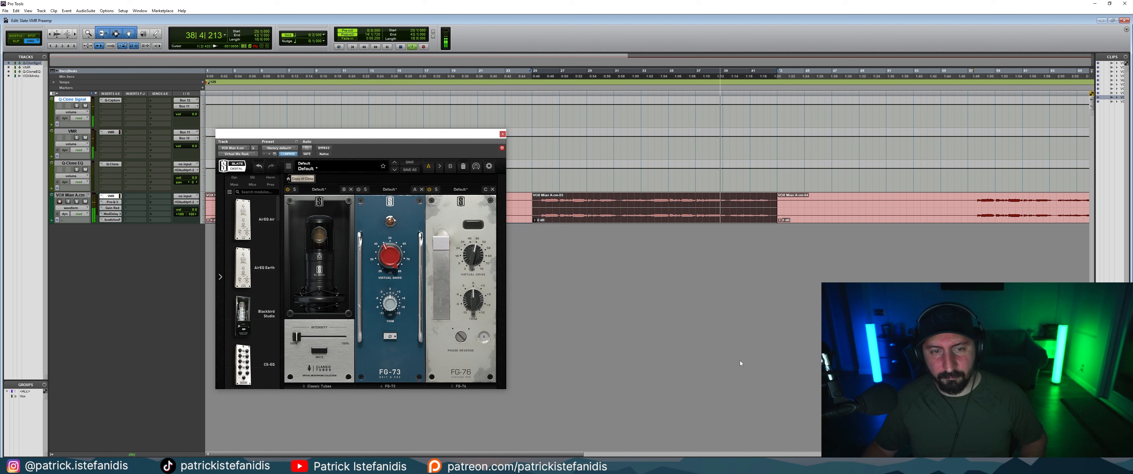
pyautogui.press('space')
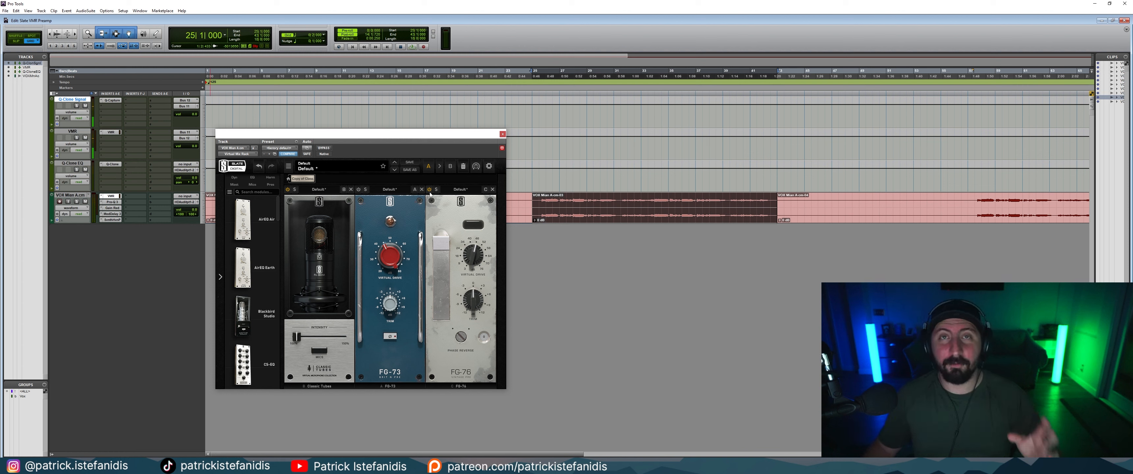